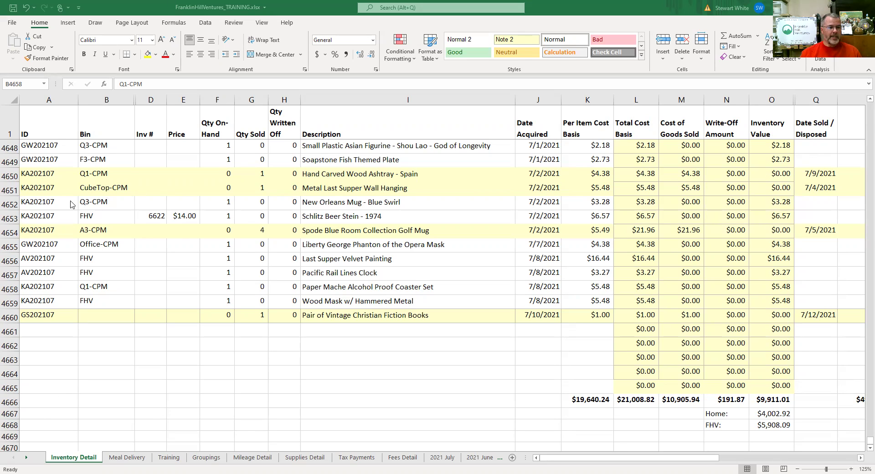
Examine the purchase IDs and bins in the inventory list and the per-ID totals on the Groupings sheet
left_click(48, 147)
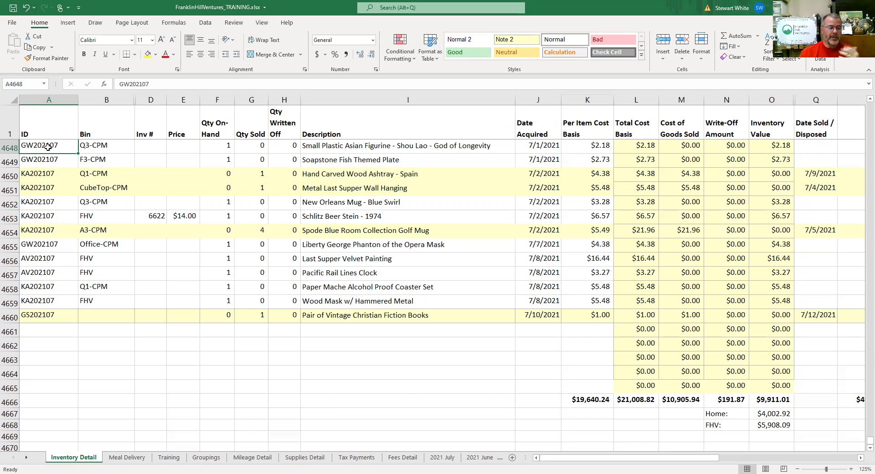
left_click(212, 461)
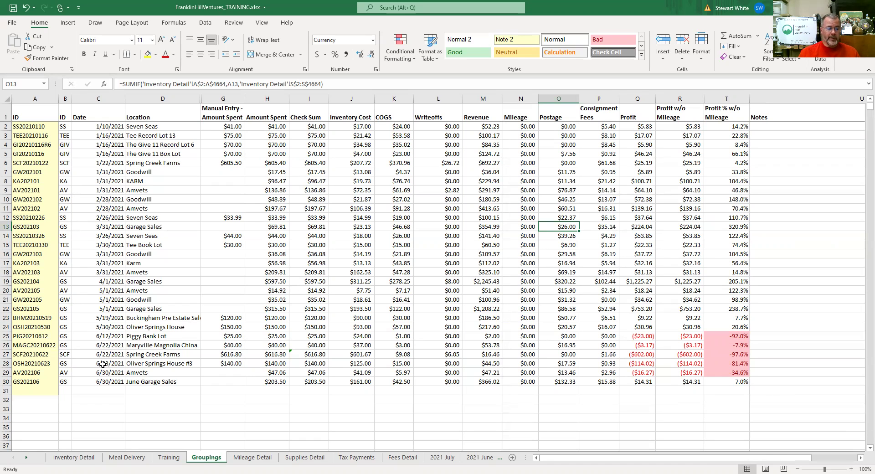
left_click(80, 458)
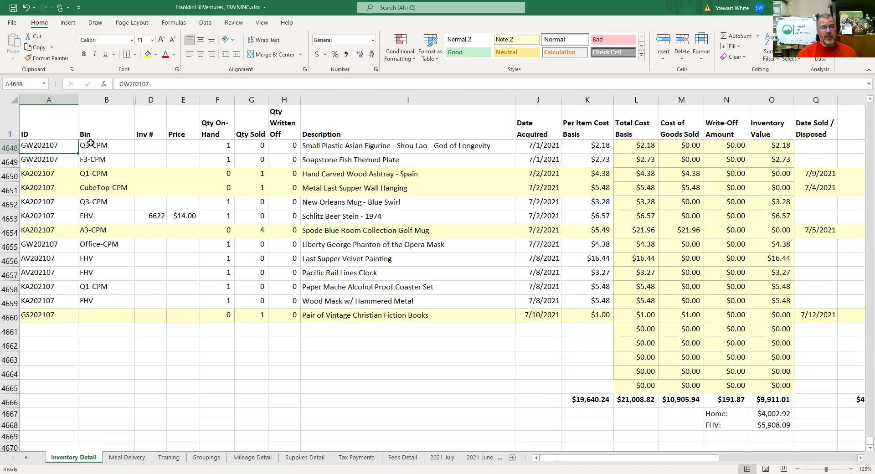
scroll(95, 260, "up", 1)
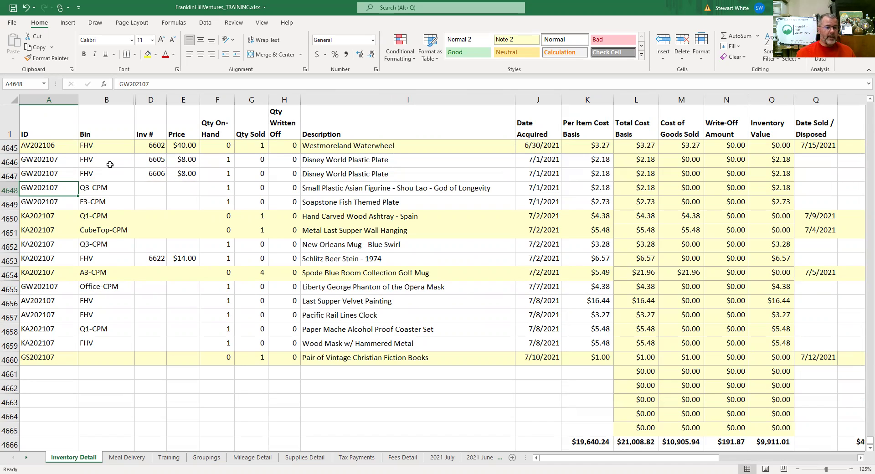
scroll(96, 242, "down", 1)
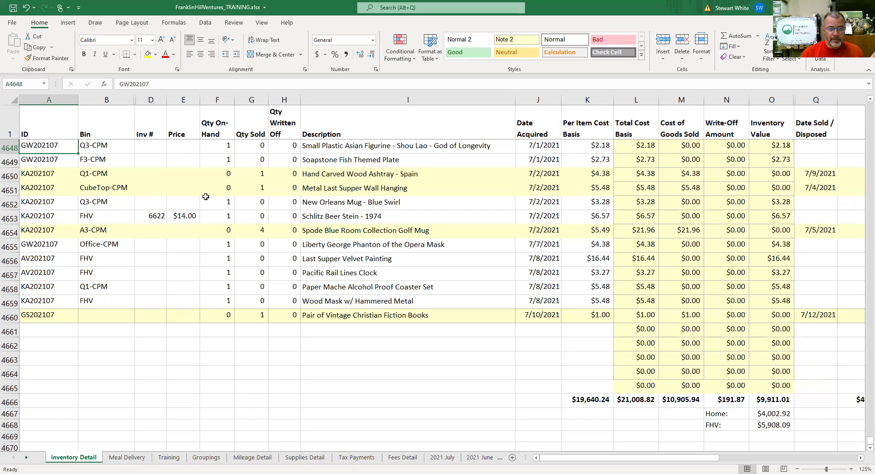
Mark the New Orleans Mug - Blue Swirl as sold by setting its quantity on hand to 0 and quantity sold to 1
left_click(218, 204)
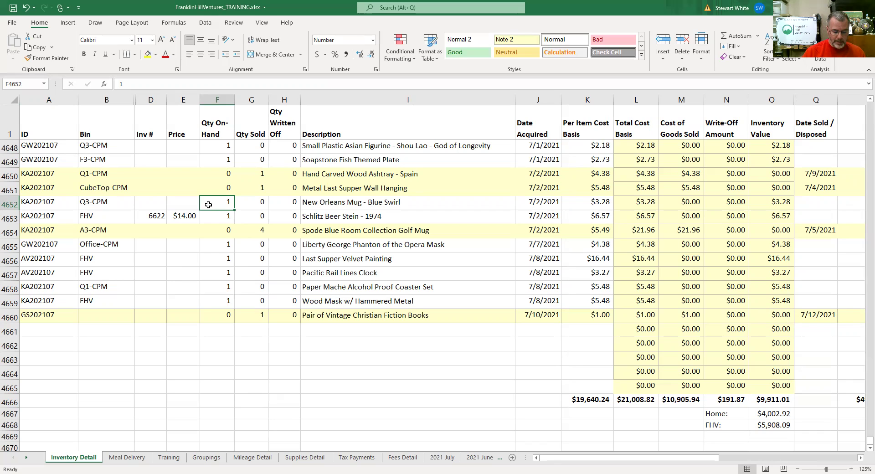
type("0")
key("Tab")
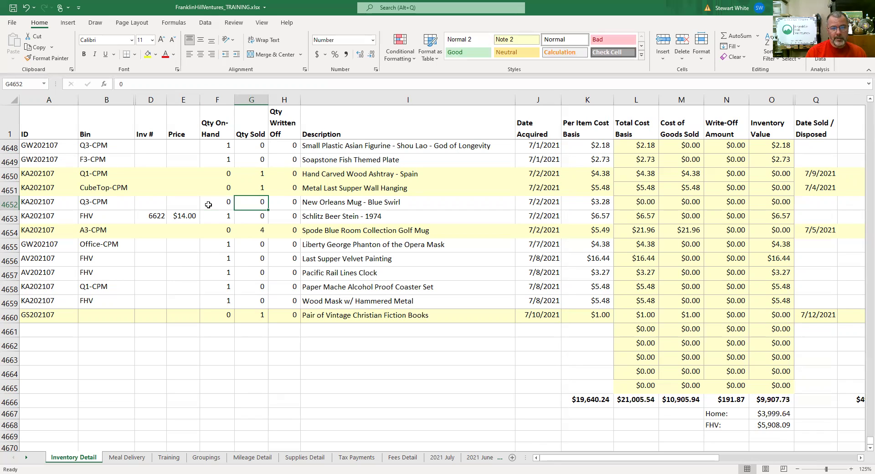
type("1")
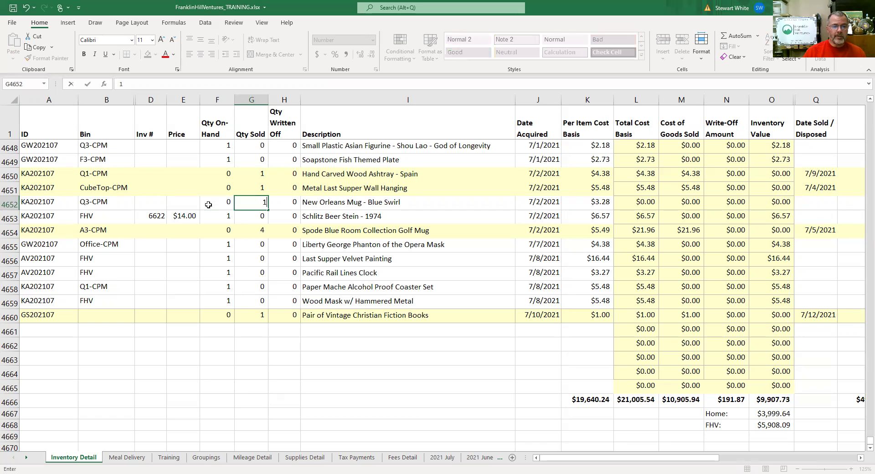
key("Tab")
Enter 7/15/2021 as the date sold for the New Orleans Mug - Blue Swirl
key("Tab")
key("Tab")
key("Tab")
key("Tab")
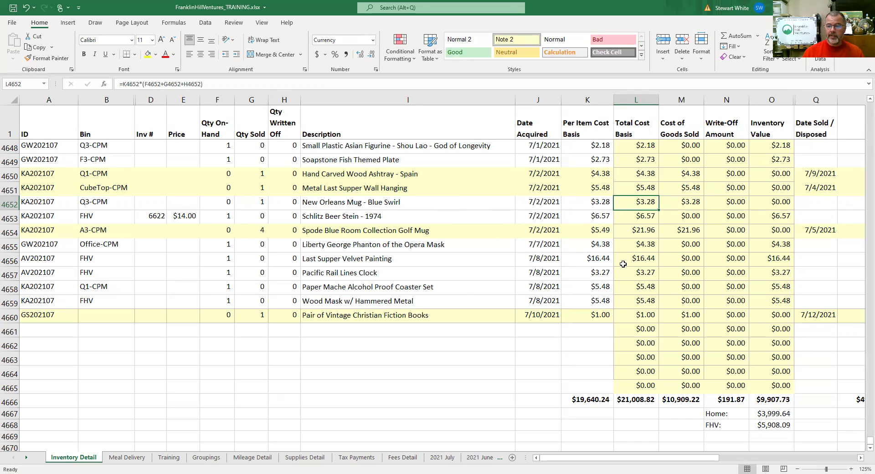
left_click(806, 206)
type("7/15")
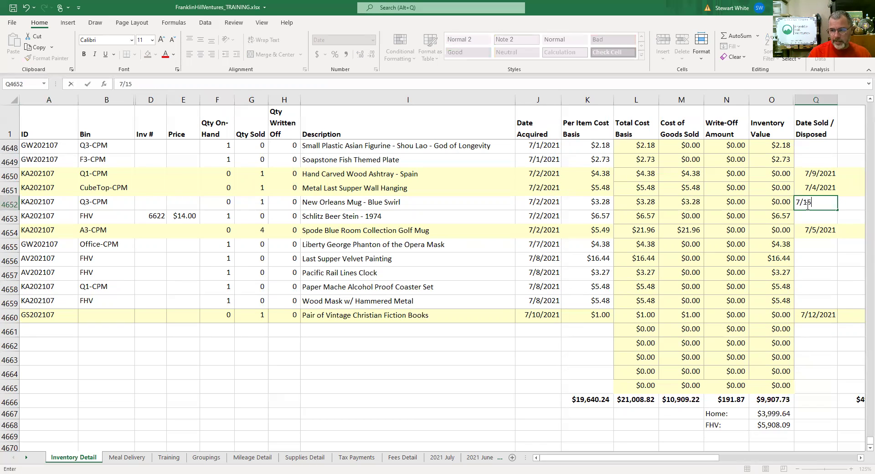
type("/2021")
key("Tab")
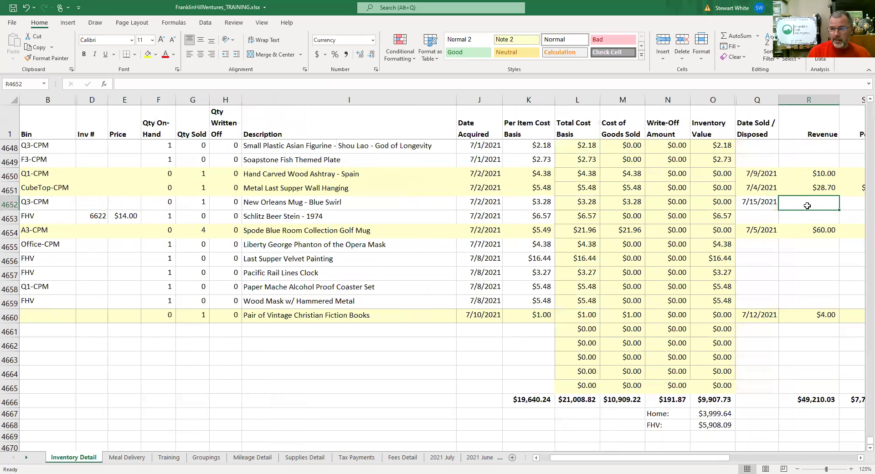
Record revenue of 15 and postage of 5 for the New Orleans mug sale
type("15")
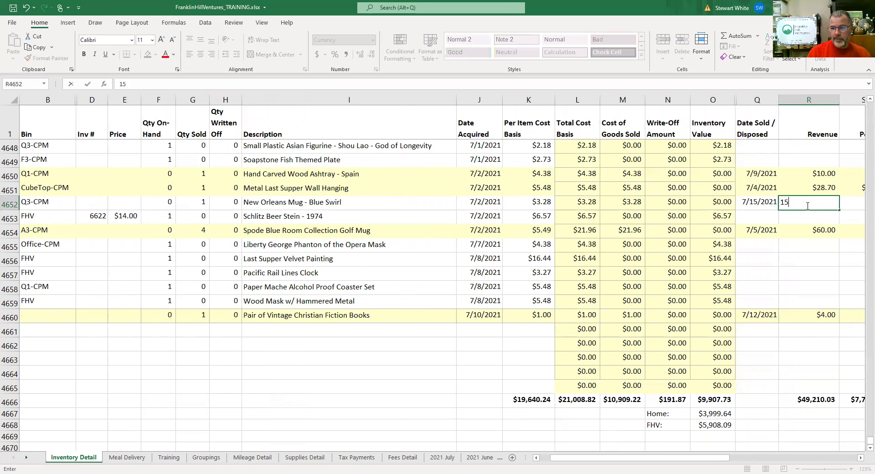
key("Tab")
type("5")
key("Tab")
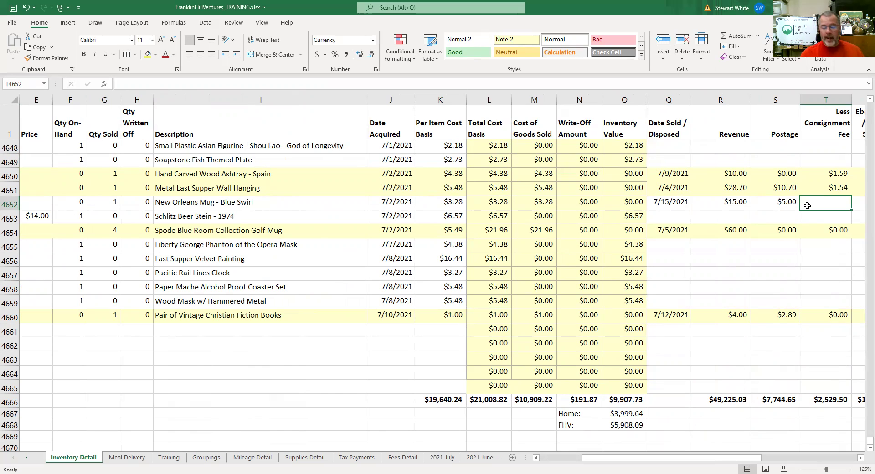
Enter the mug sale's consignment fee as .65, marketplace sales tax as .50 and TN sales tax as 0
type(".")
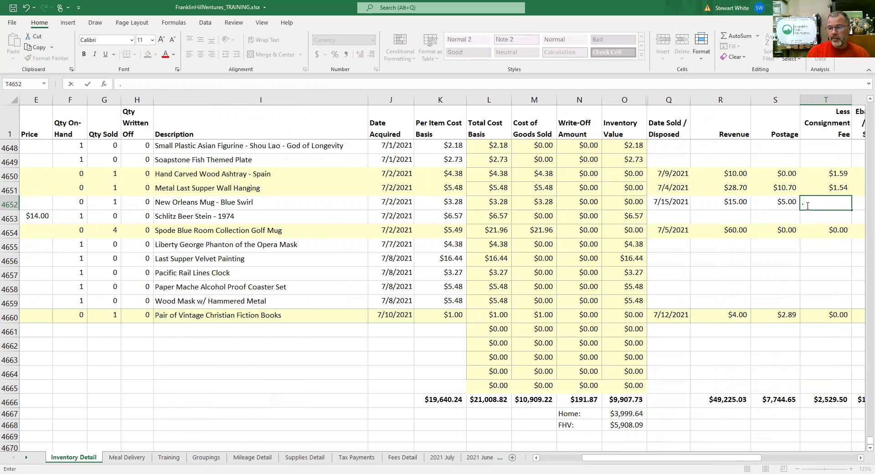
type("65")
key("Tab")
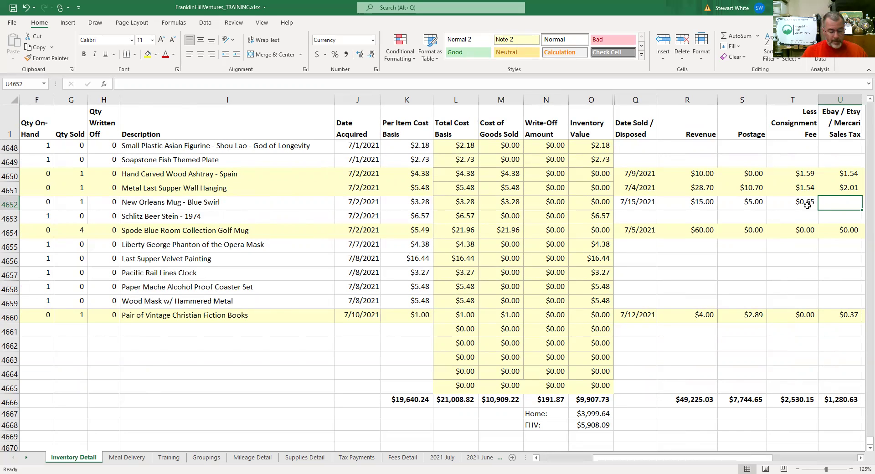
type(".50")
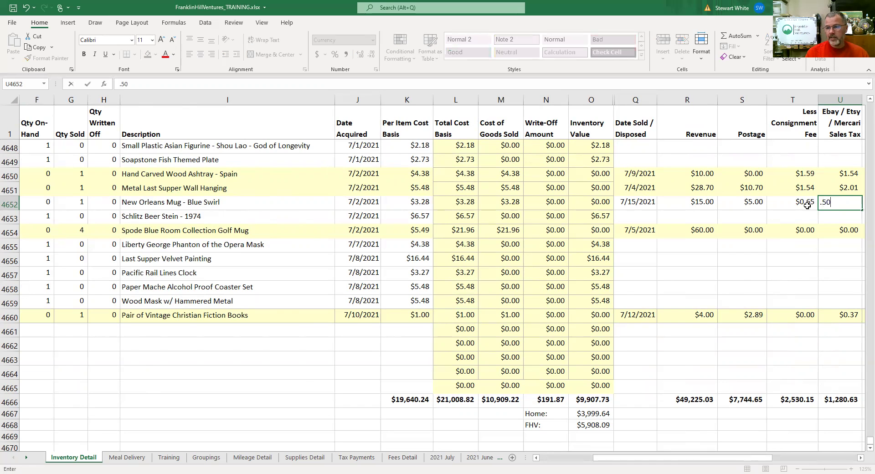
key("Tab")
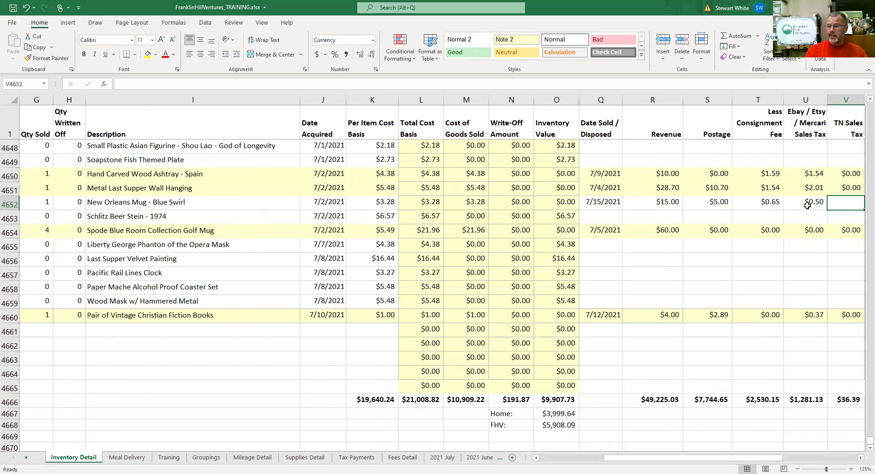
type("0")
key("Tab")
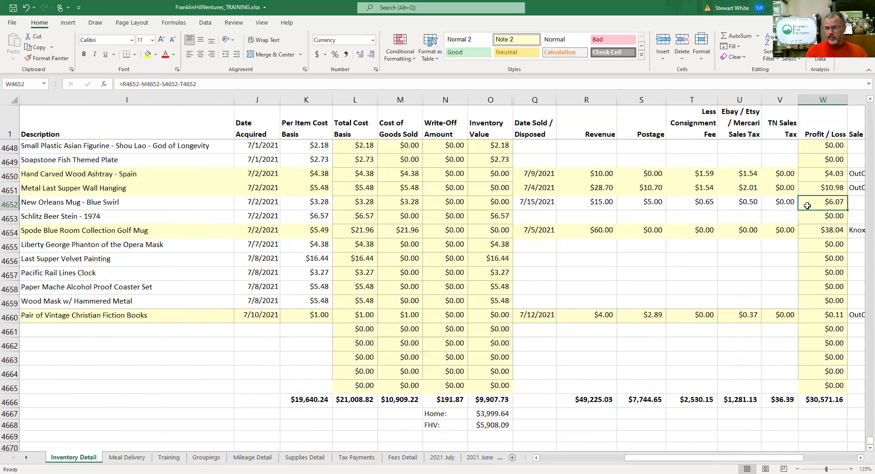
Fill in the mug's sale location as OutOfState, its state as AK and its market as Etsy
key("Tab")
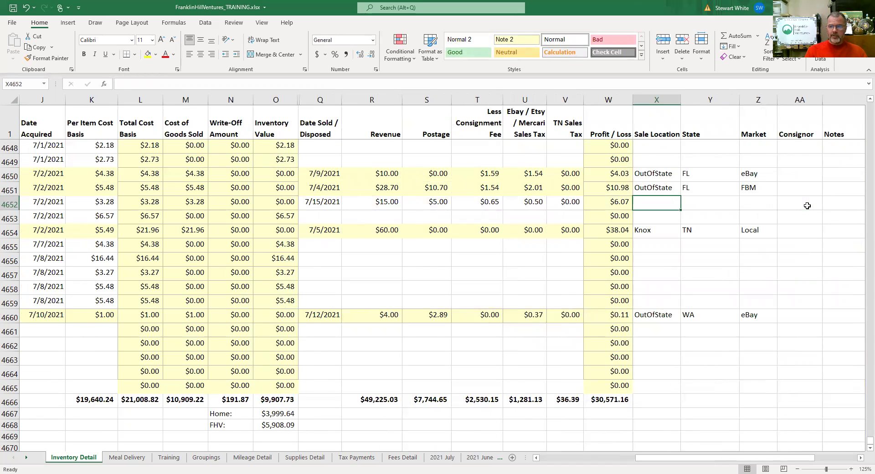
type("OU")
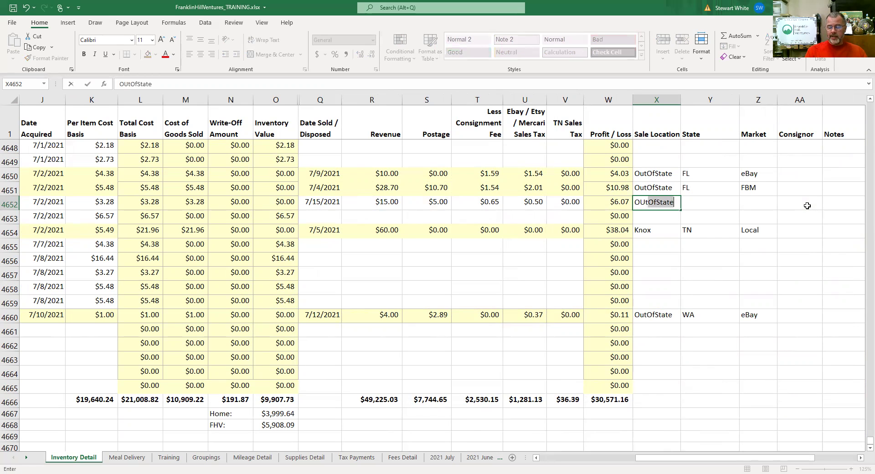
key("Tab")
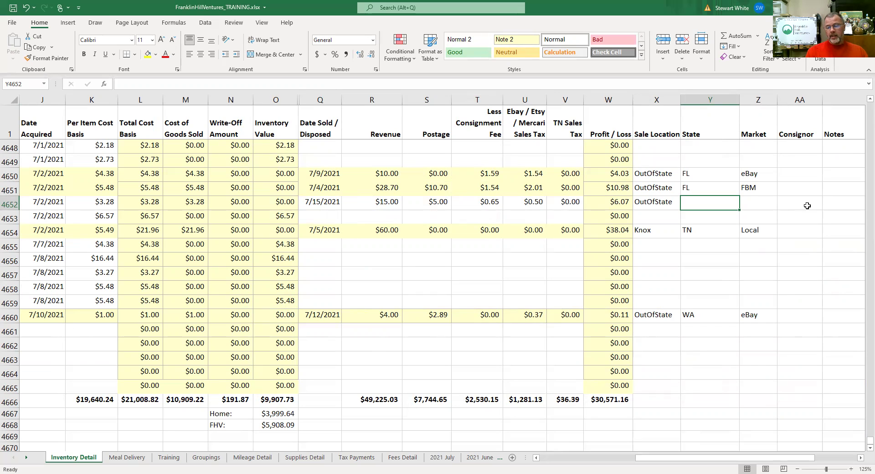
type("AK")
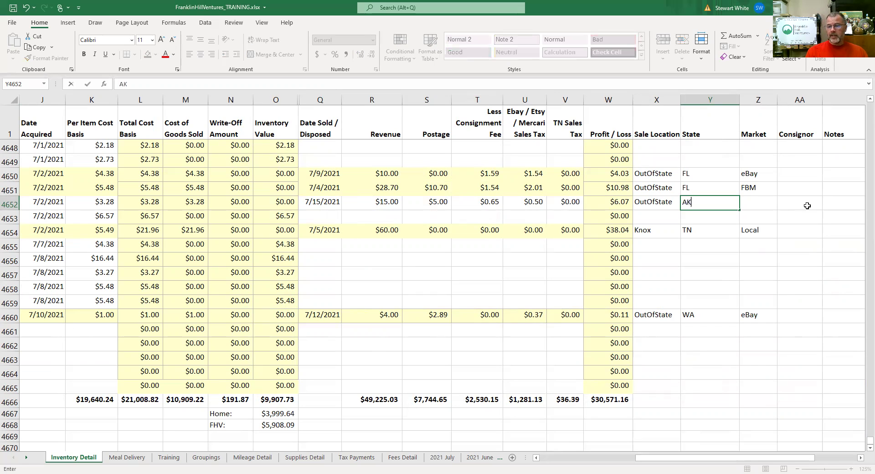
key("Tab")
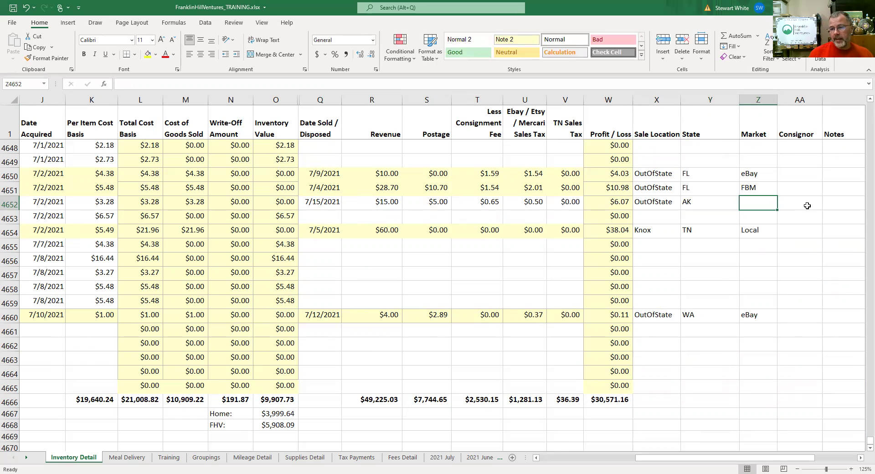
type("Etsy")
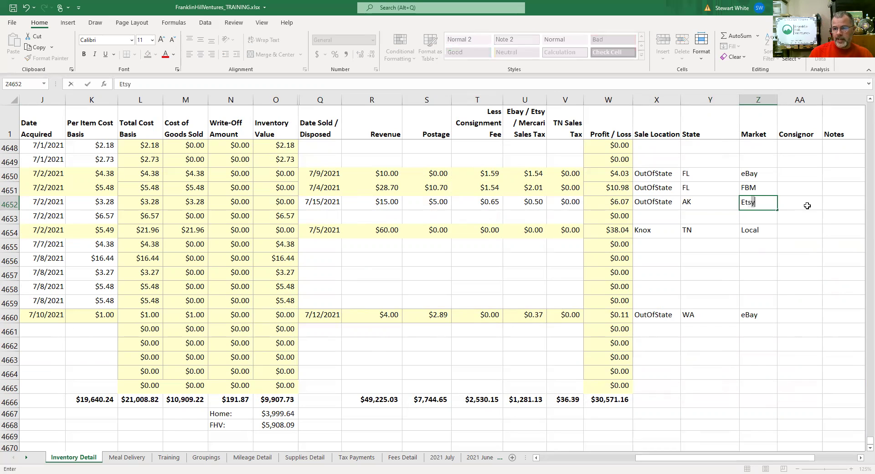
key("shift+Tab")
key("Tab")
key("Tab")
key("Tab")
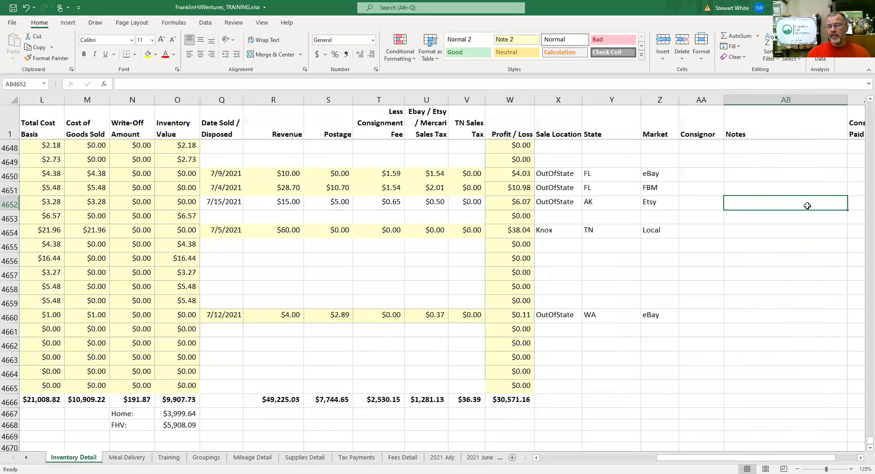
Review the New Orleans mug's sale entries, including its profit or loss, sale location, state and market
key("shift+Tab")
key("shift+Tab")
key("shift+Tab")
key("shift+Tab")
key("shift+Tab")
key("shift+Tab")
key("shift+Tab")
key("shift+Tab")
key("shift+Tab")
key("shift+Tab")
key("shift+Tab")
key("shift+Tab")
key("shift+Tab")
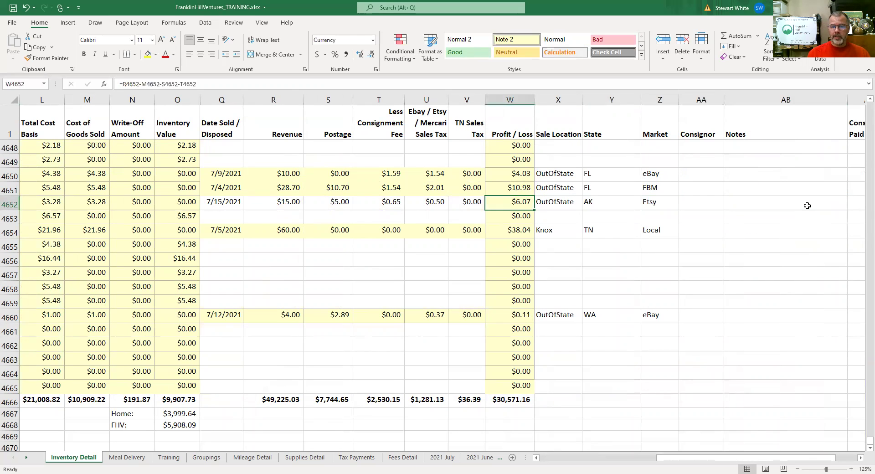
key("Tab")
key("Tab")
key("Tab")
key("Tab")
key("Tab")
key("Tab")
key("Tab")
key("Tab")
key("Tab")
key("Tab")
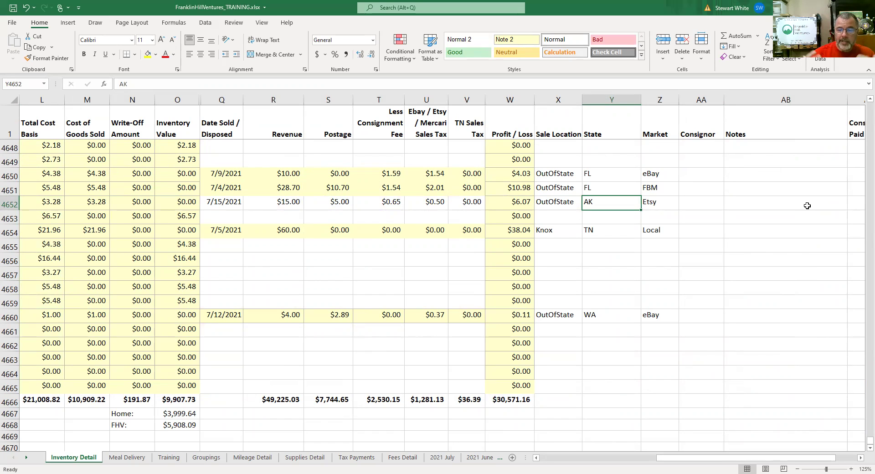
key("Tab")
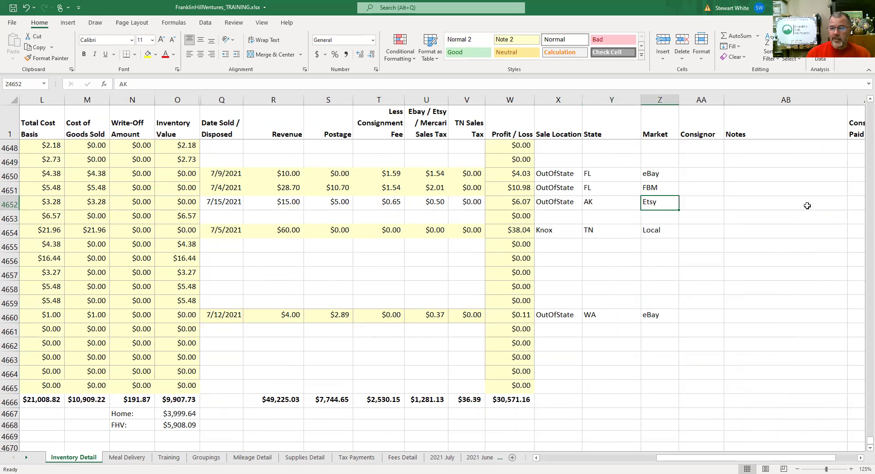
key("Left")
key("Left")
key("Left")
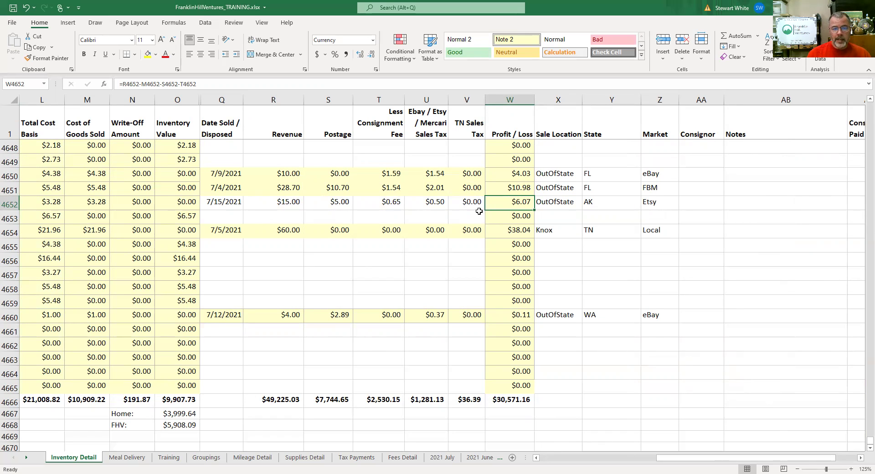
Apply the Note 2 cell style to the entire New Orleans mug row to flag it as sold
key("shift+space")
scroll(479, 211, "left", 5)
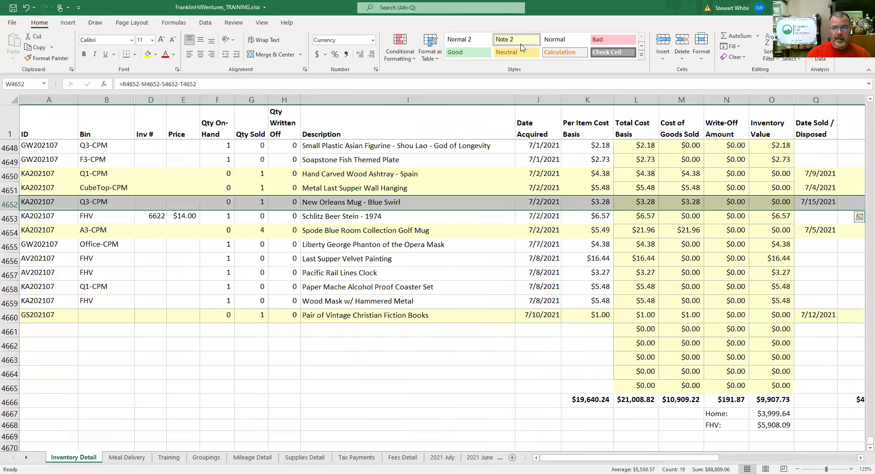
left_click(400, 204)
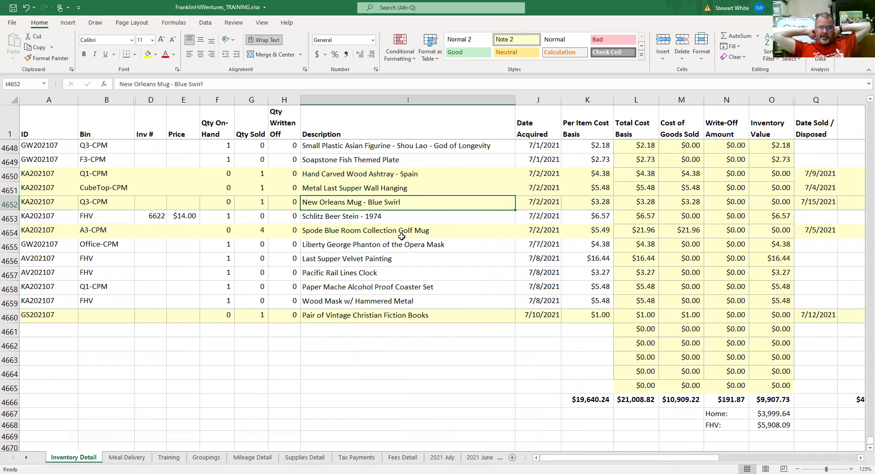
Examine the 2021 July summary's revenue and profit without mileage, along with the entries on the Training sheet
left_click(451, 459)
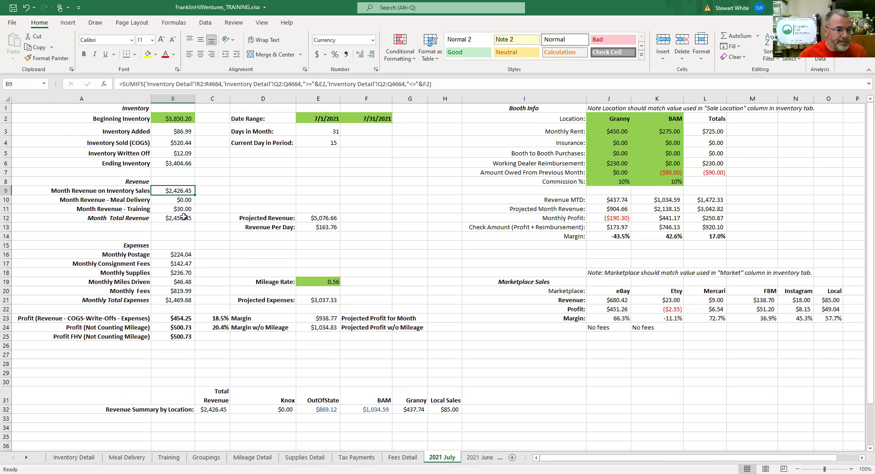
left_click(168, 457)
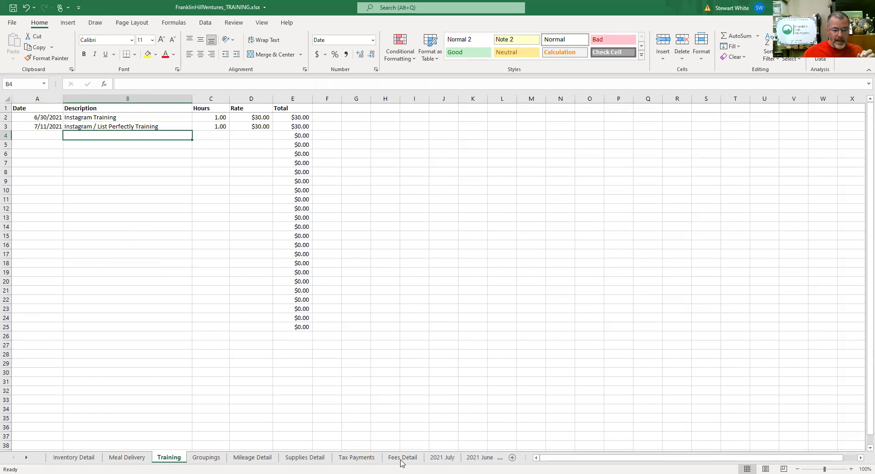
left_click(441, 457)
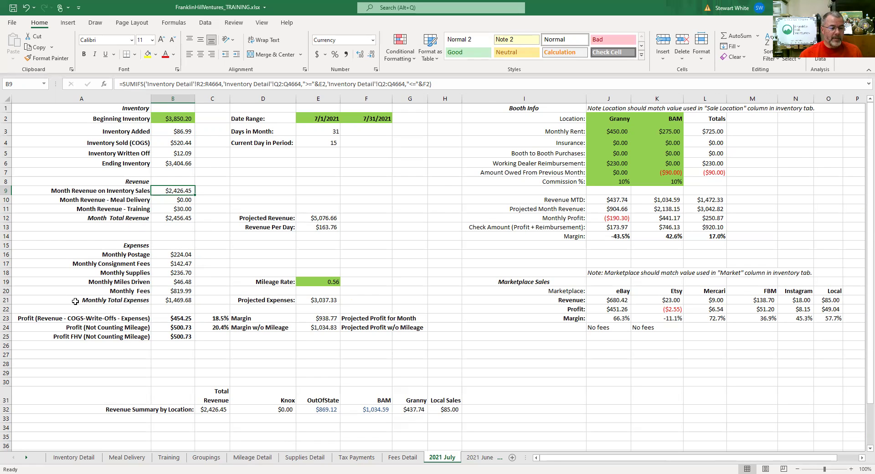
left_click(184, 328)
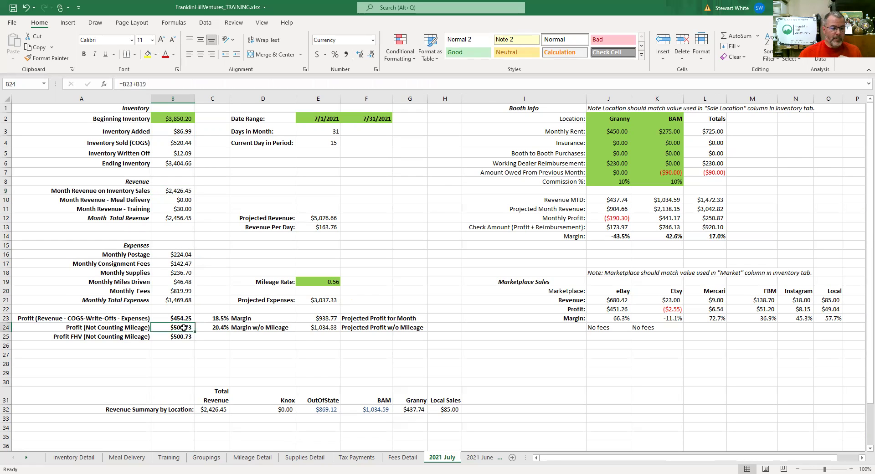
Review the mileage-inclusive profit formula in the 2021 July summary and the figures in the 2021 June summary
left_click(183, 320)
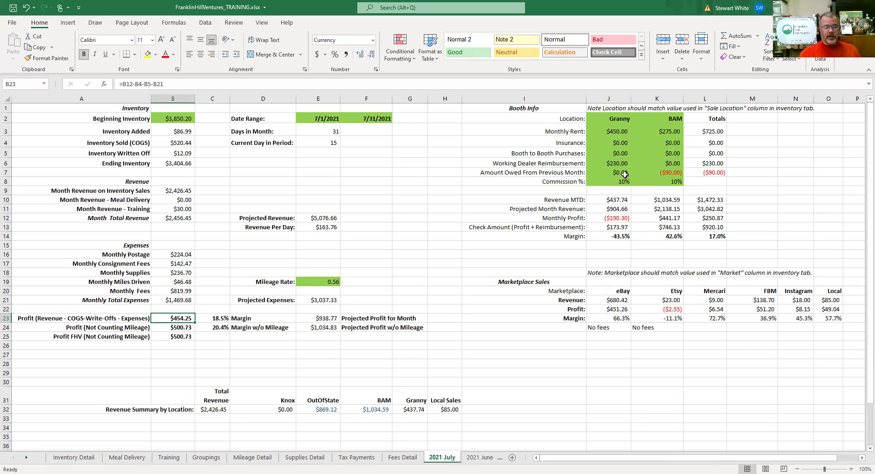
left_click(480, 457)
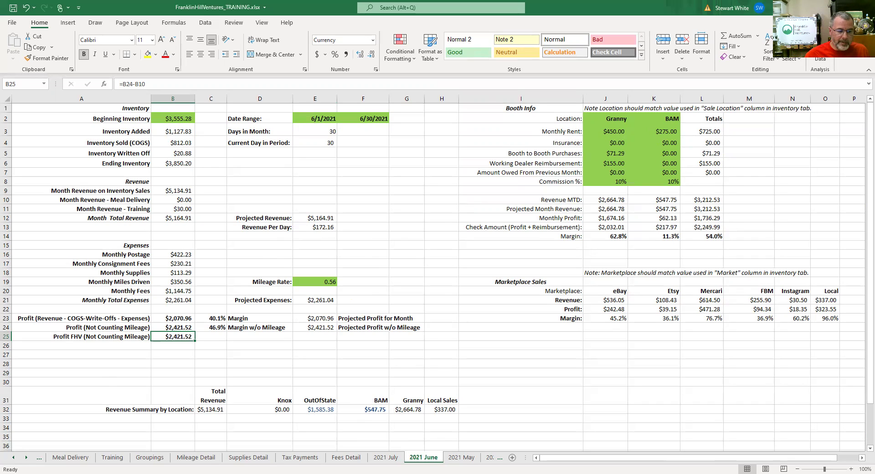
Review the year-to-date revenue, expenses, profit and quarterly sales tax figures on the 2021 YTD Calc sheet
left_click(26, 457)
left_click(26, 457)
left_click(26, 457)
left_click(26, 457)
left_click(26, 457)
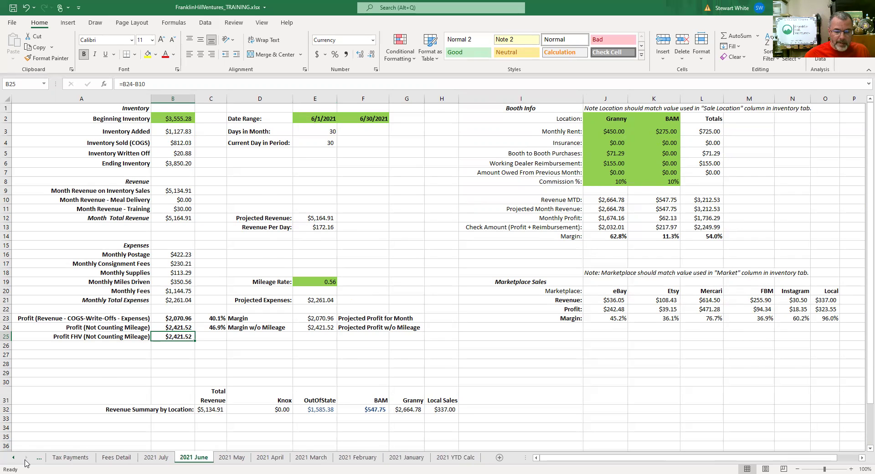
left_click(457, 456)
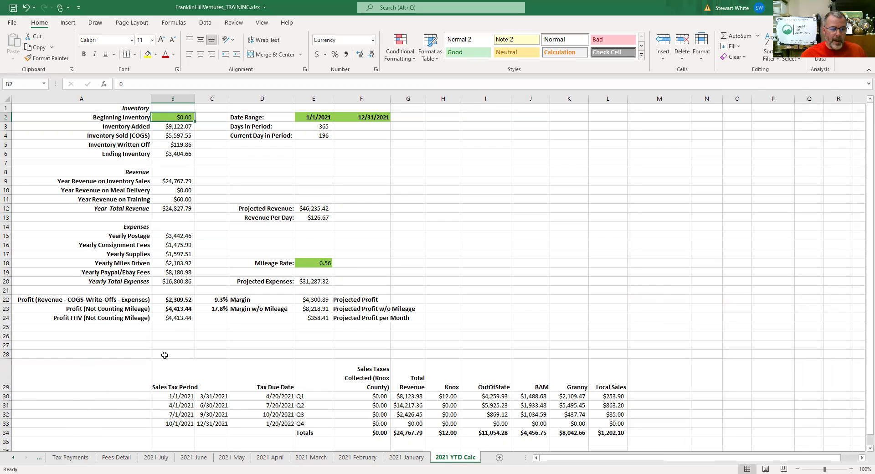
Review the monthly mileage entries on the Mileage Detail sheet and the purchases on the Supplies Detail sheet
left_click(13, 458)
left_click(13, 458)
left_click(13, 458)
left_click(14, 458)
left_click(13, 458)
left_click(13, 457)
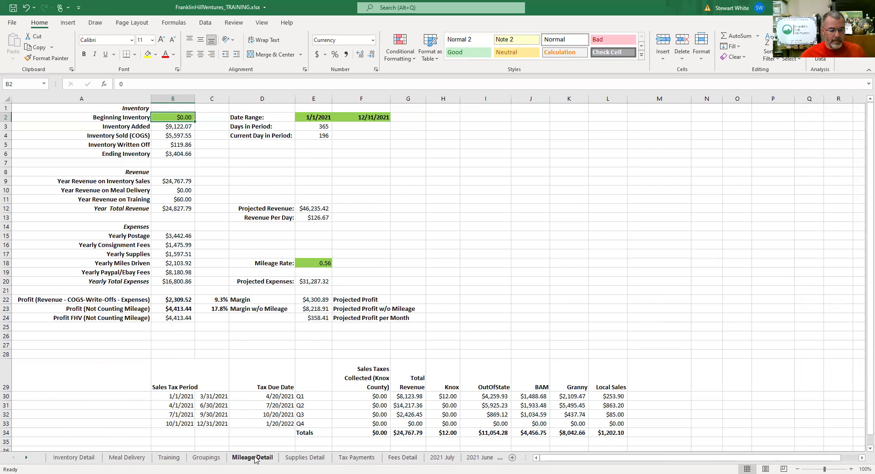
left_click(253, 458)
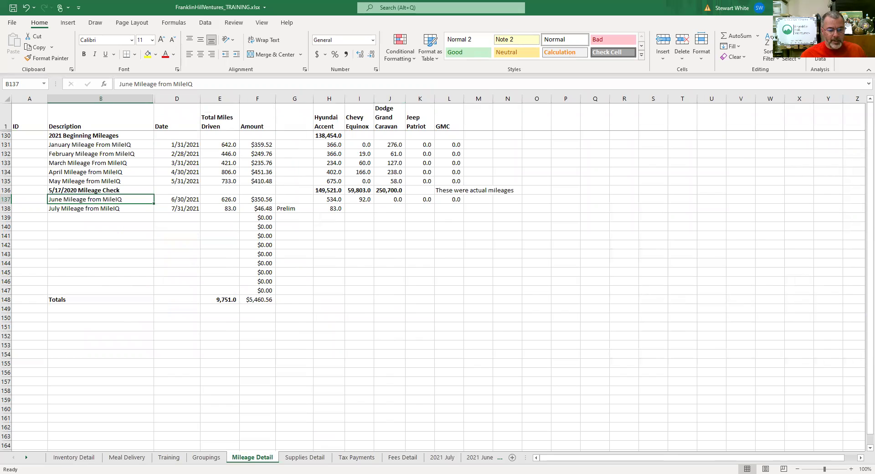
left_click(304, 457)
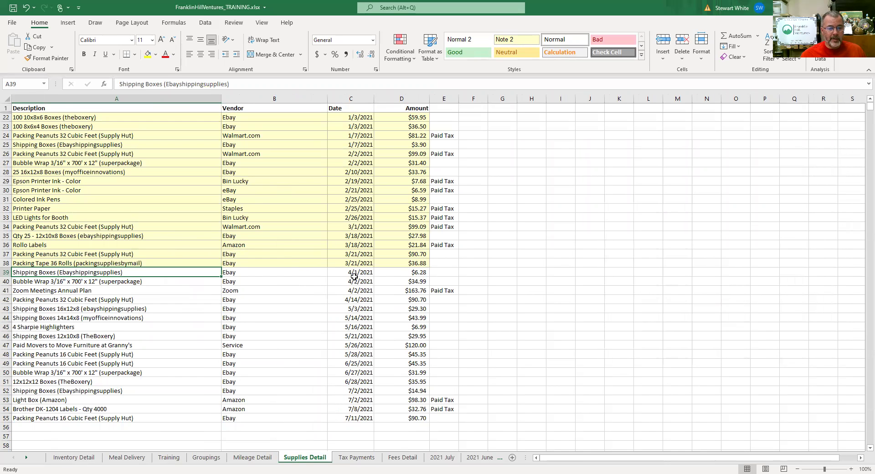
Inspect the formula for month revenue on inventory sales in the 2021 July summary and revisit the Supplies Detail sheet
left_click(443, 458)
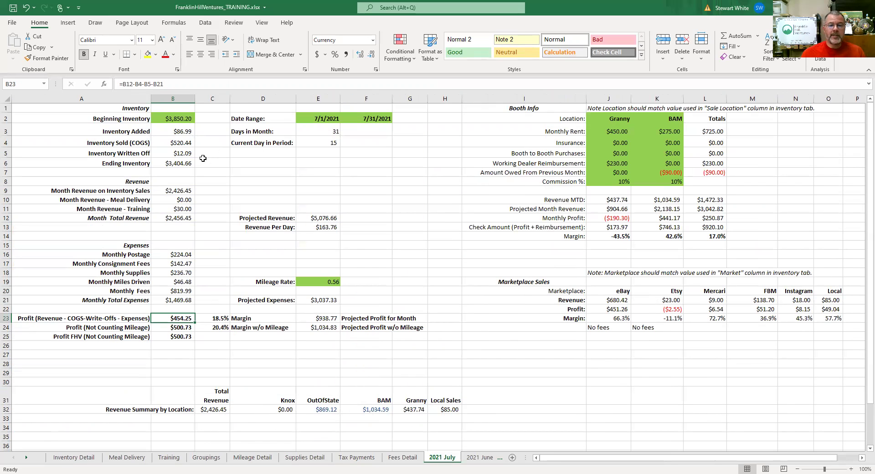
left_click(178, 188)
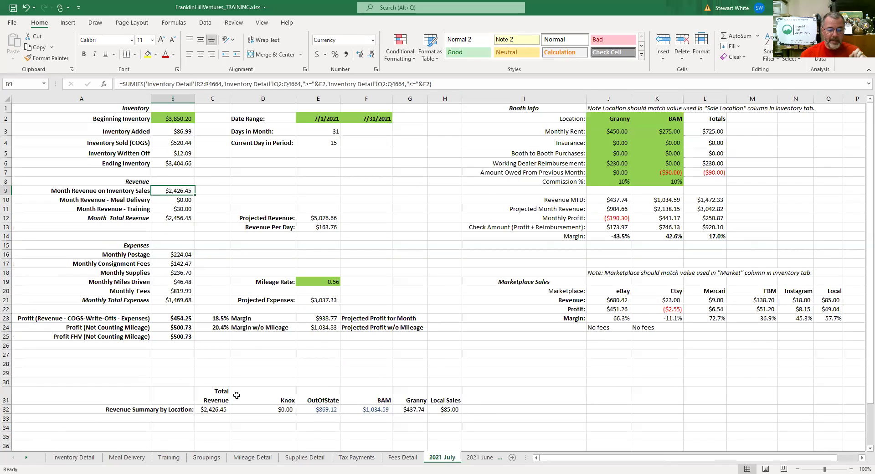
left_click(320, 459)
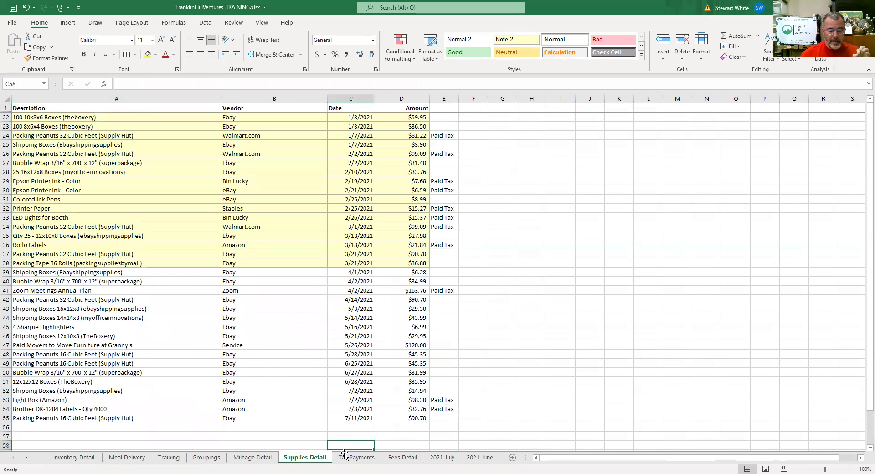
Review the Tax Payments and Fees Detail entries, including the July 2021 fees, and return to the Inventory Detail sheet
left_click(356, 457)
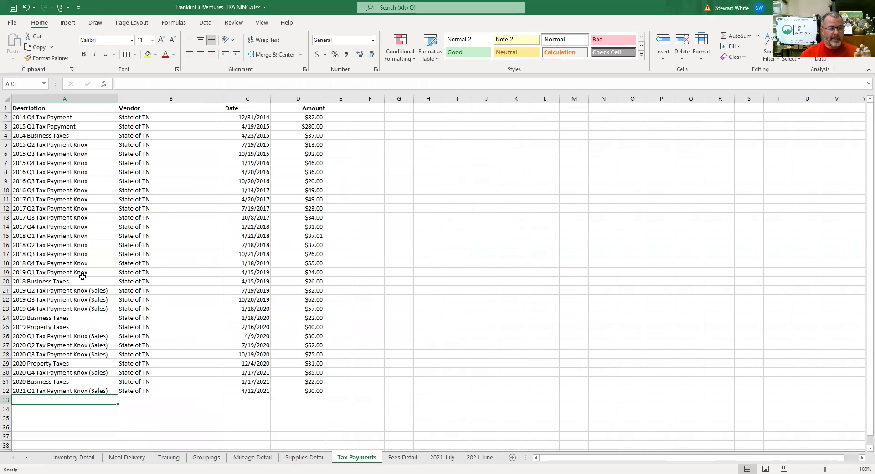
left_click(400, 458)
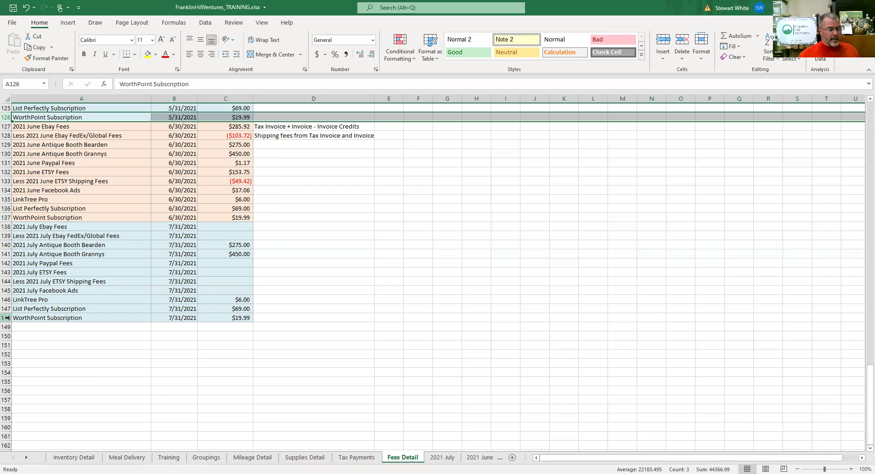
left_click(58, 459)
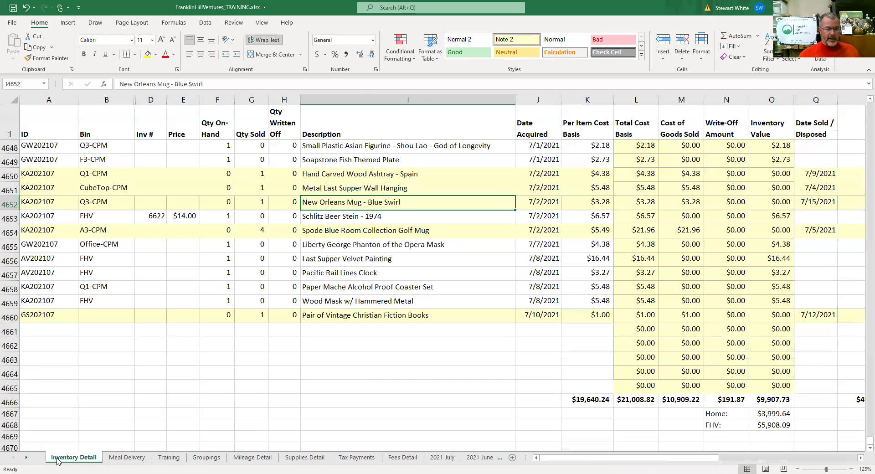